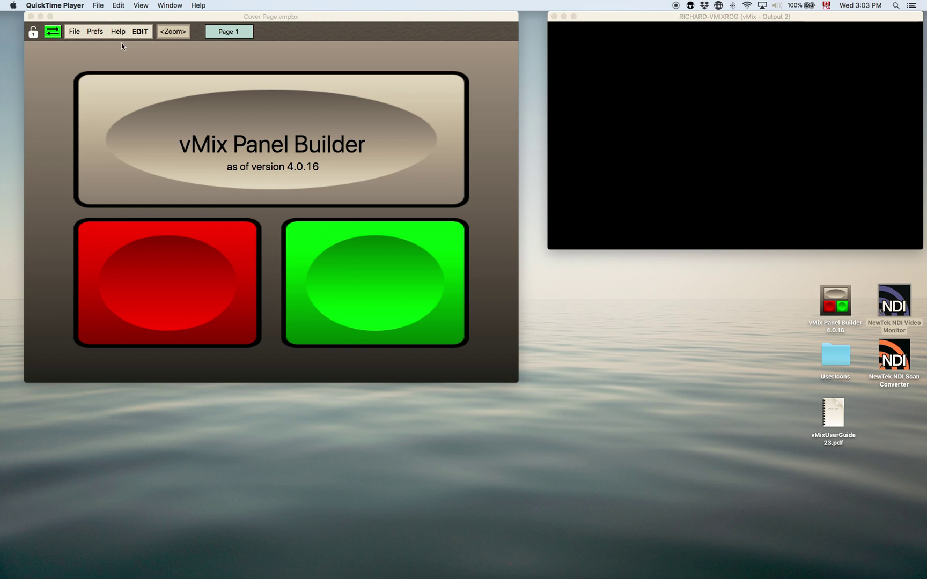
# Create a blank untitled.vmpb desktop panel, then move and shrink its window into a short strip
pyautogui.click(76, 33)
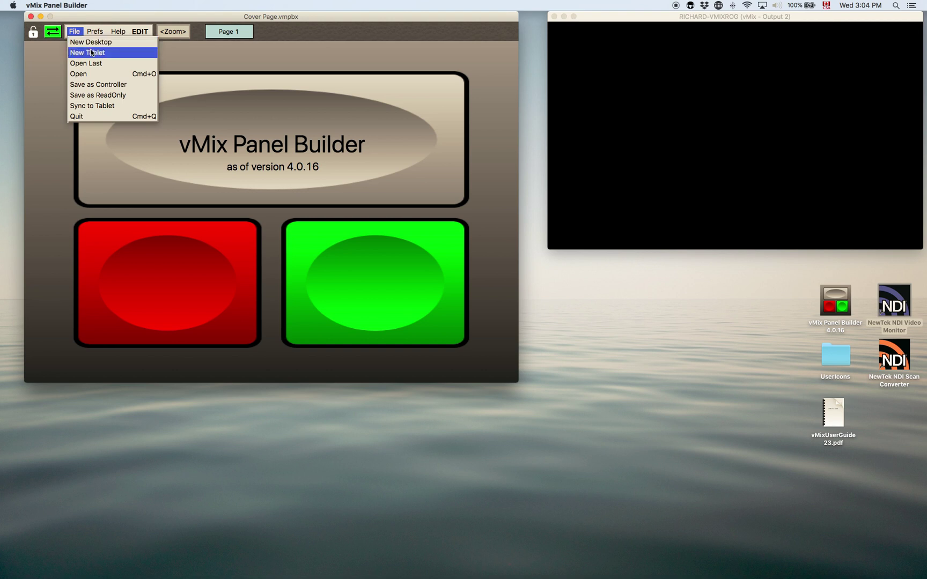
pyautogui.click(92, 46)
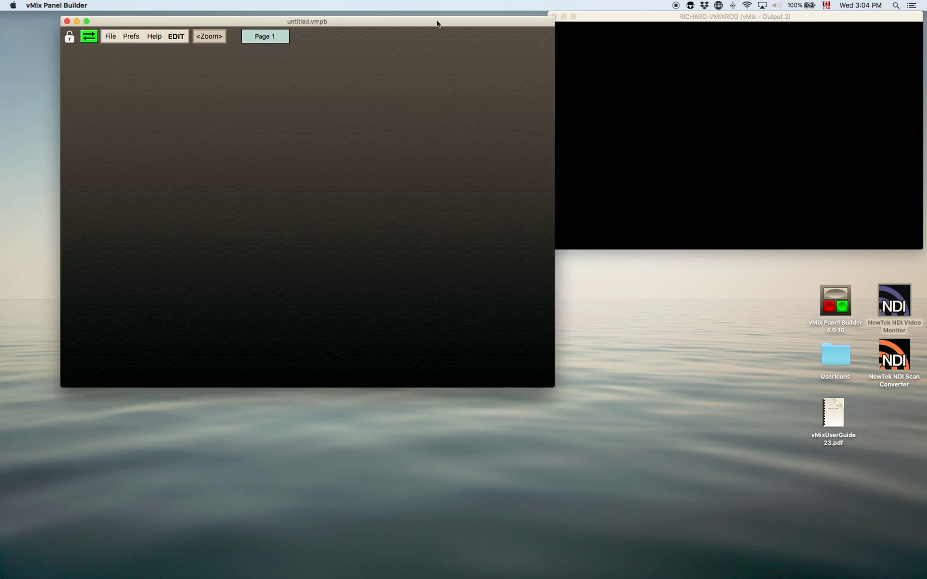
pyautogui.moveTo(417, 25); pyautogui.dragTo(392, 21)
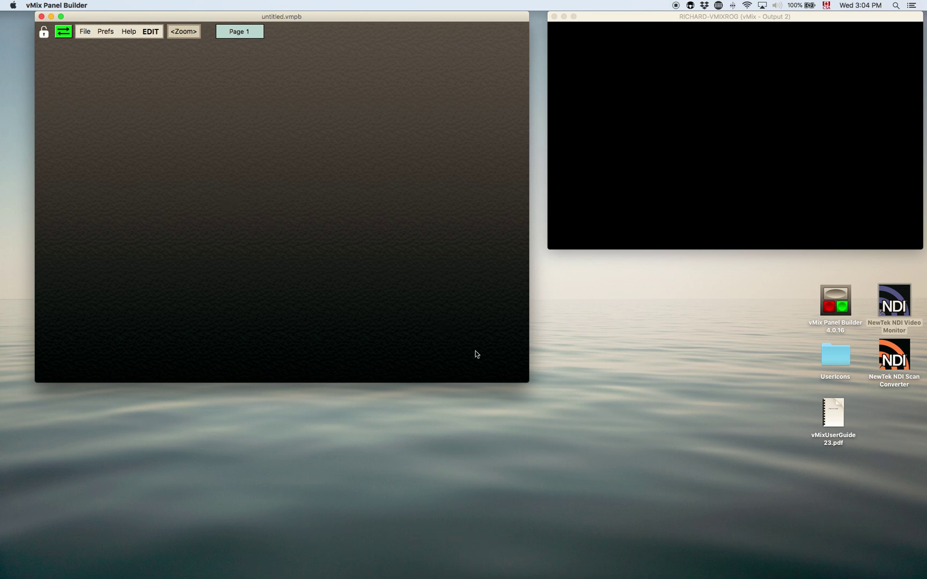
pyautogui.moveTo(527, 382); pyautogui.dragTo(470, 245)
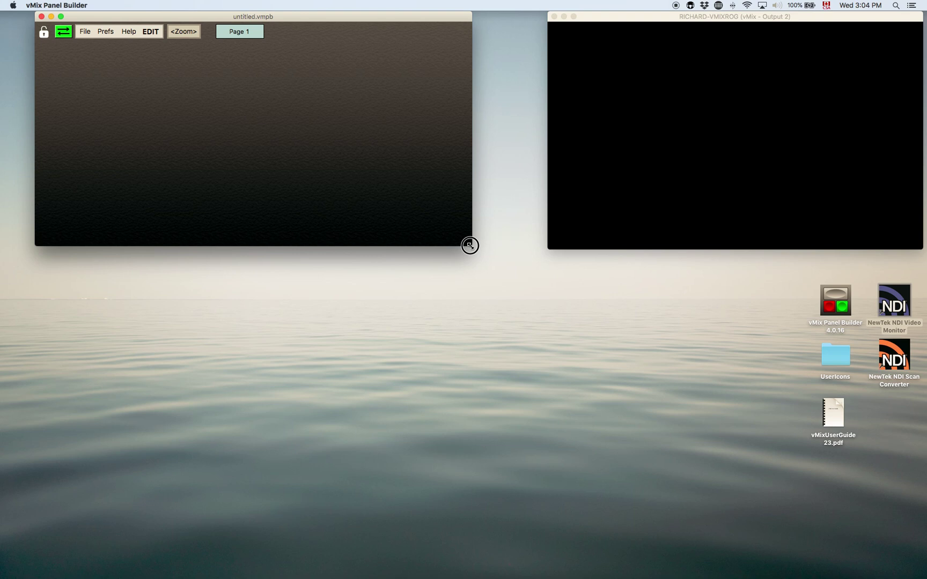
pyautogui.moveTo(470, 245); pyautogui.dragTo(471, 246)
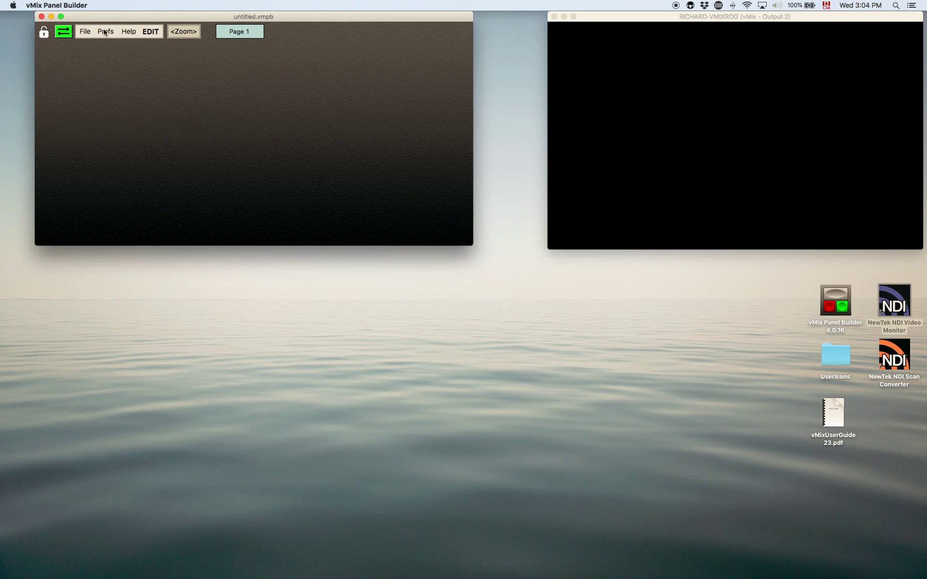
# Open vMix Playbacks.vmpb as a DESKTOP file and enlarge the window to fit its controls
pyautogui.click(89, 34)
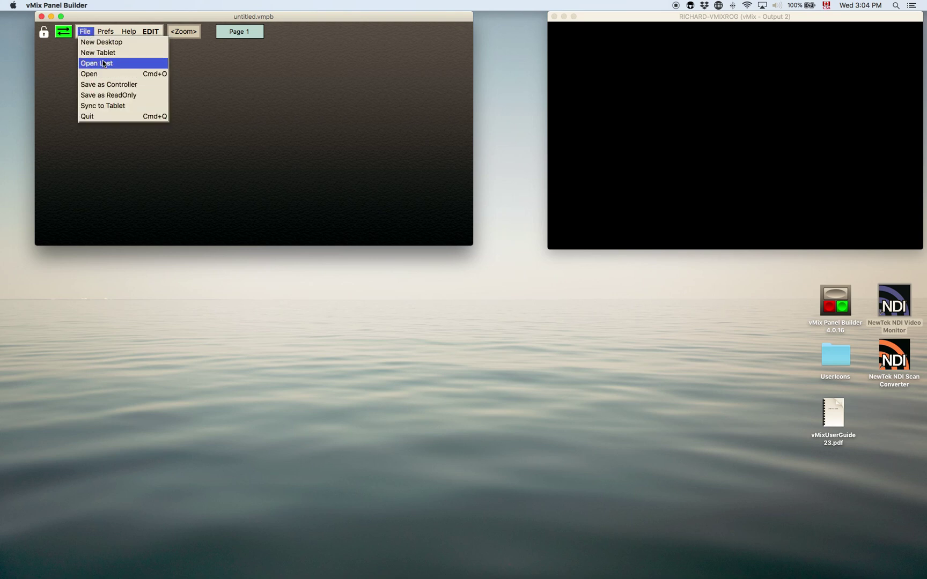
pyautogui.click(97, 78)
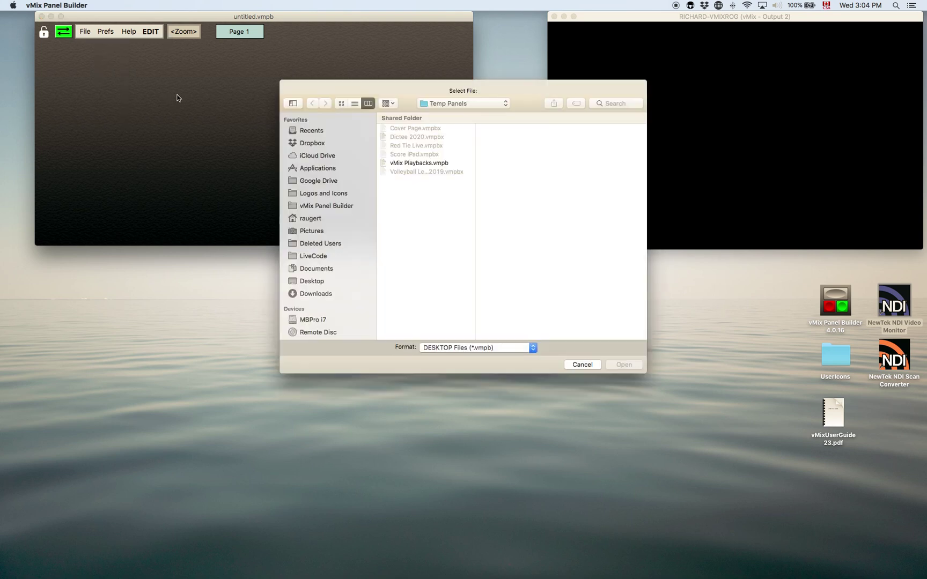
pyautogui.click(533, 349)
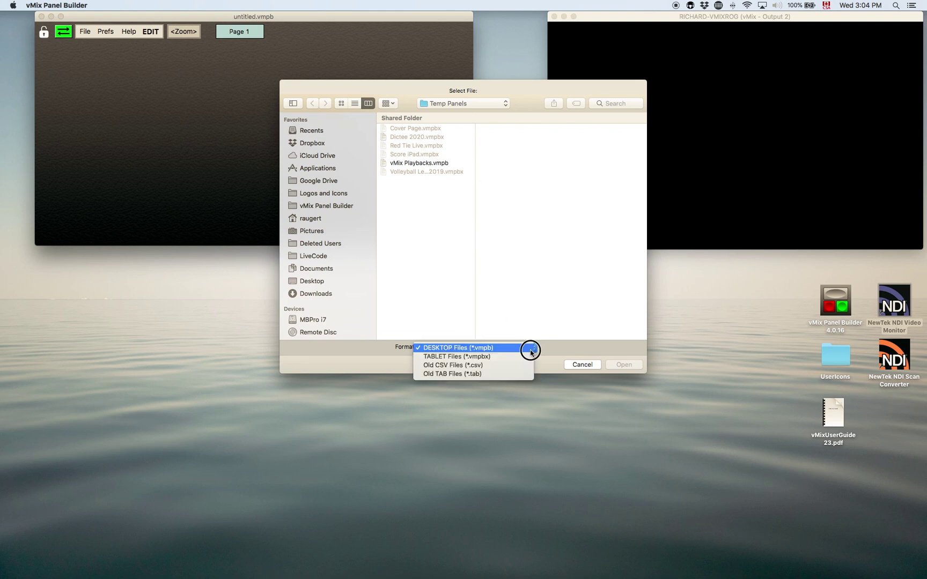
pyautogui.click(470, 352)
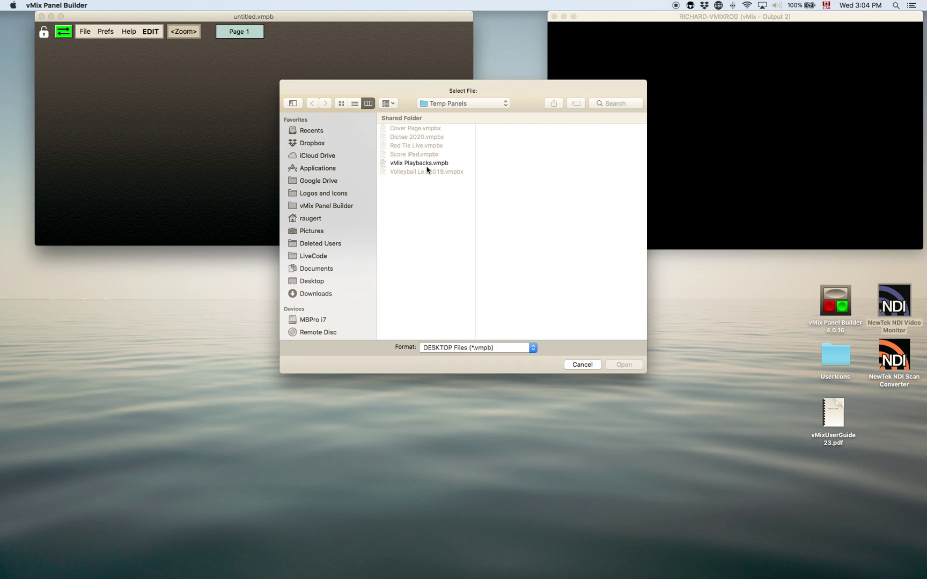
pyautogui.click(425, 166)
pyautogui.click(624, 365)
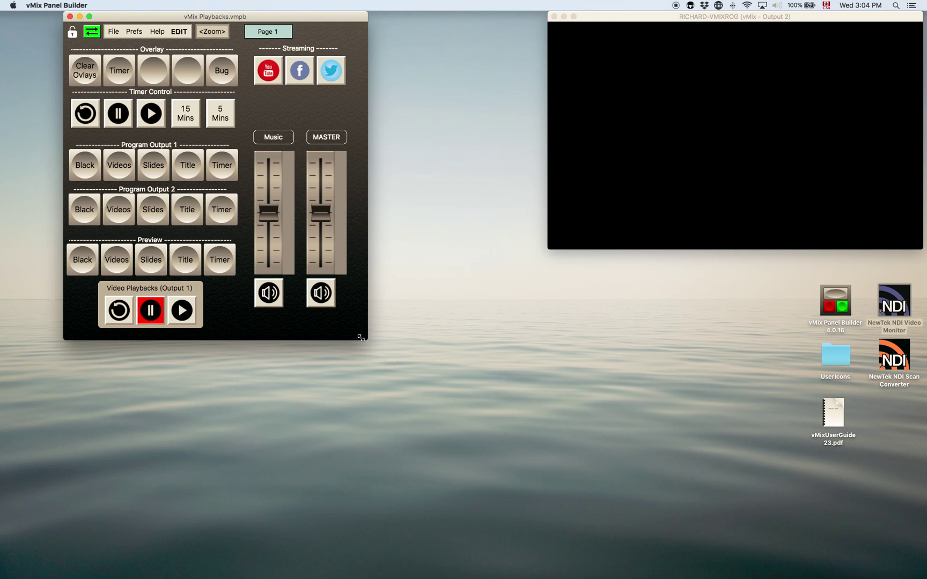
pyautogui.moveTo(362, 337)
pyautogui.mouseDown()
pyautogui.moveTo(391, 365)
pyautogui.moveTo(521, 438)
pyautogui.moveTo(329, 382)
pyautogui.moveTo(337, 345)
pyautogui.moveTo(357, 350)
pyautogui.mouseUp()
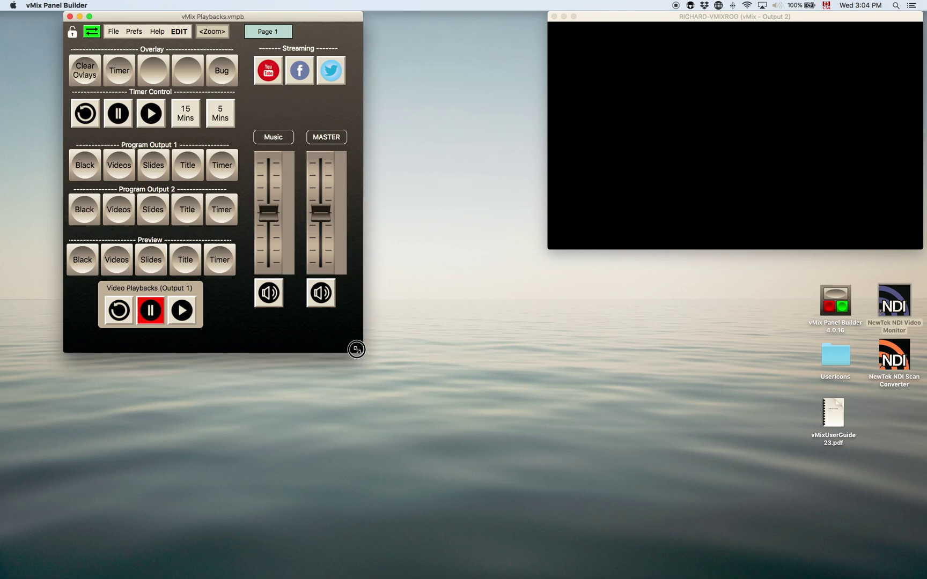
pyautogui.click(112, 31)
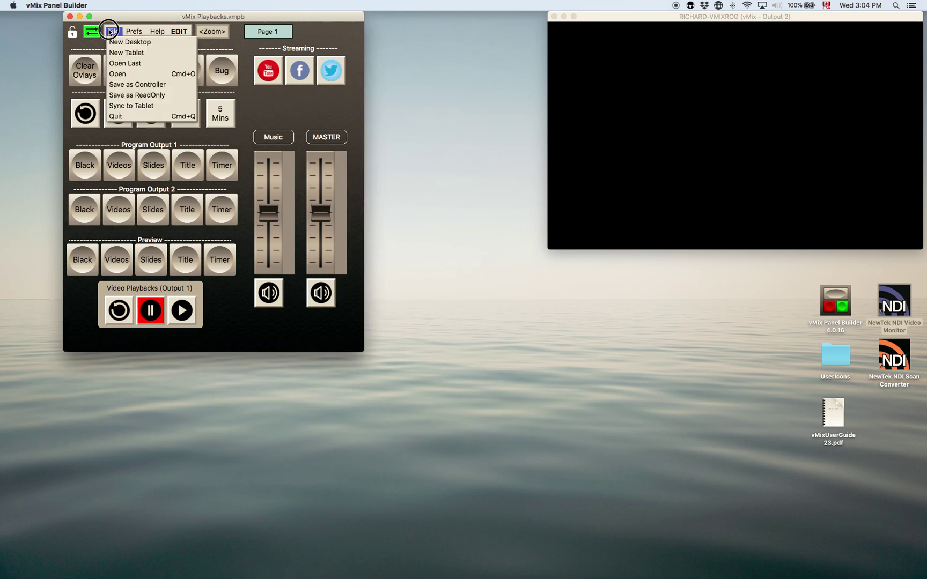
# Create a blank untitled.vmpbx tablet panel, then shift its window left and make it slightly smaller
pyautogui.click(131, 53)
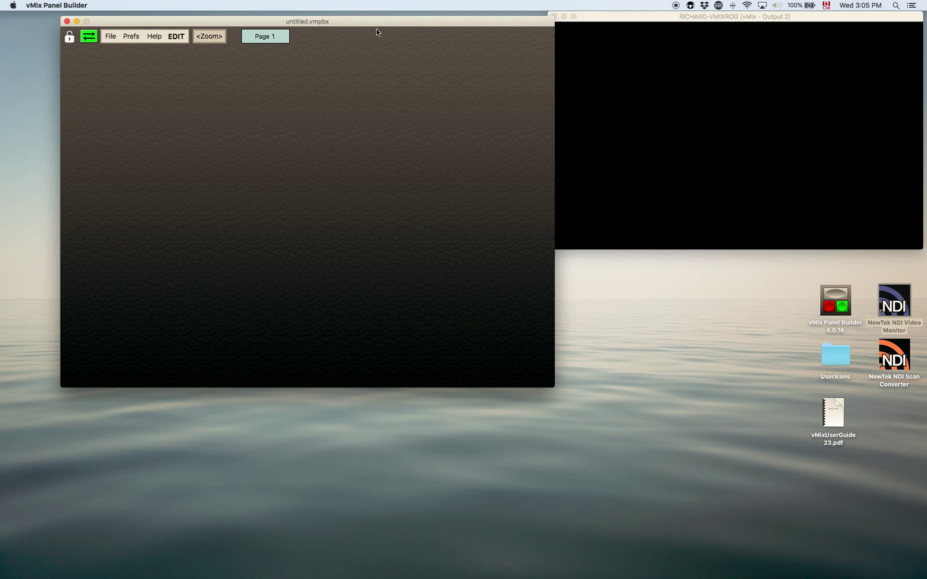
pyautogui.moveTo(373, 19); pyautogui.dragTo(349, 19)
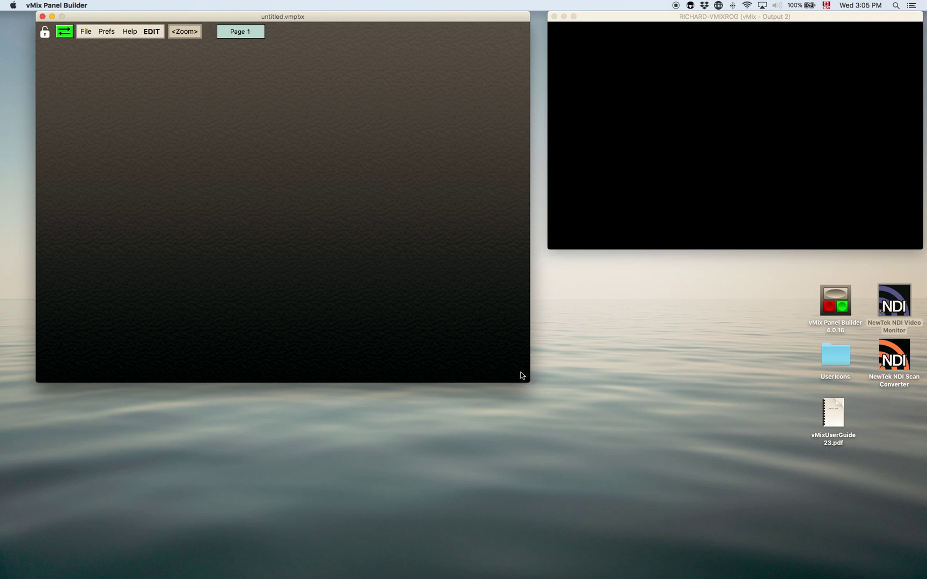
pyautogui.moveTo(524, 378); pyautogui.dragTo(502, 357)
# Open Red Tie Live.vmpbx from the Temp Panels folder
pyautogui.click(85, 33)
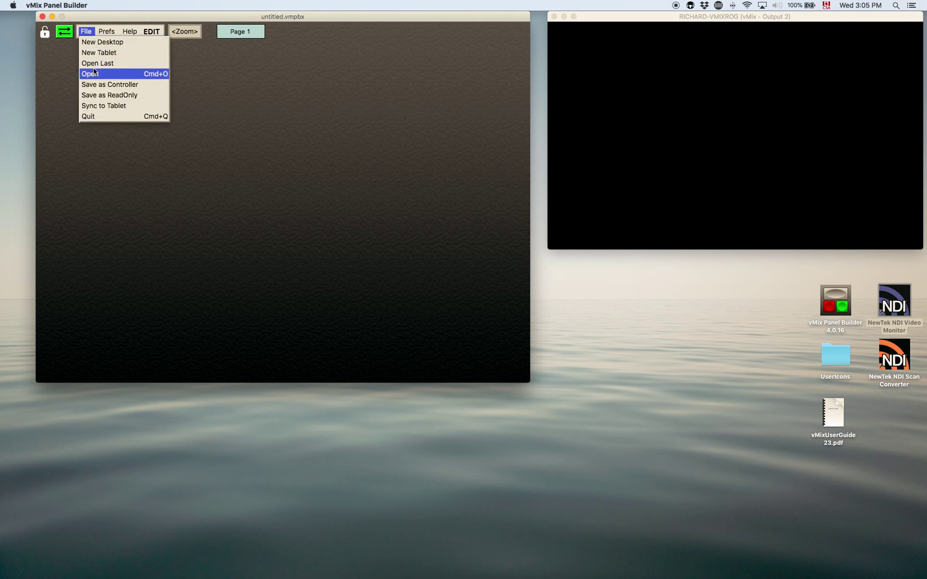
pyautogui.click(92, 73)
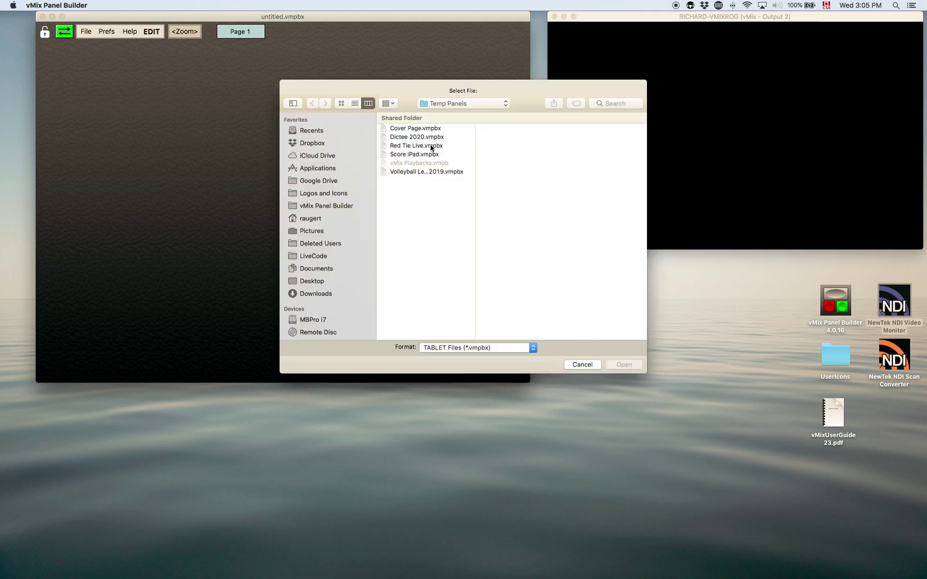
pyautogui.click(431, 146)
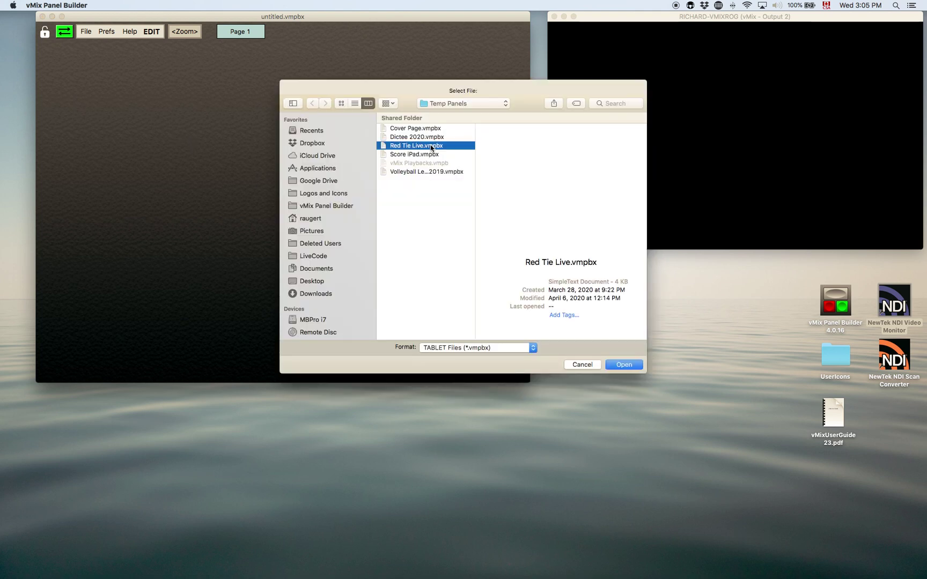
pyautogui.click(628, 368)
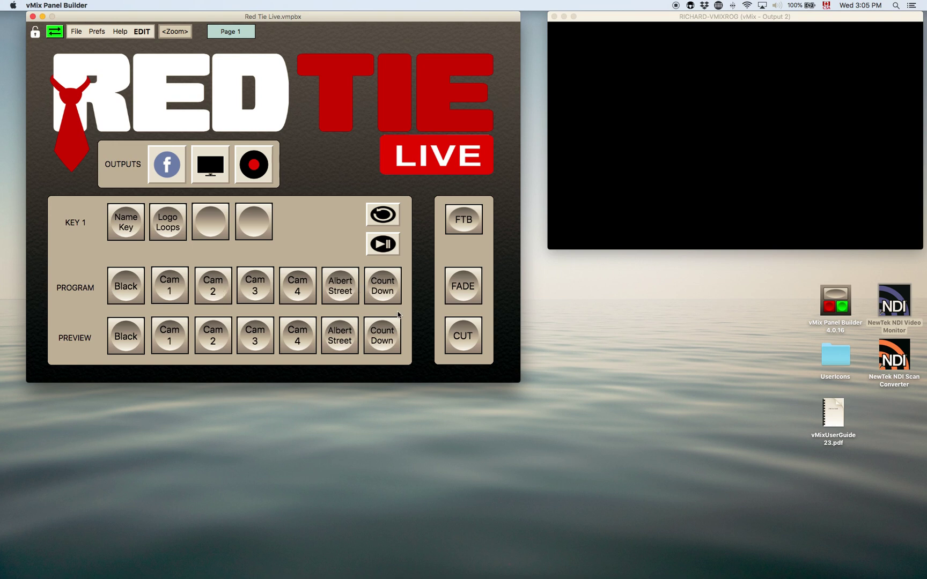
pyautogui.click(78, 32)
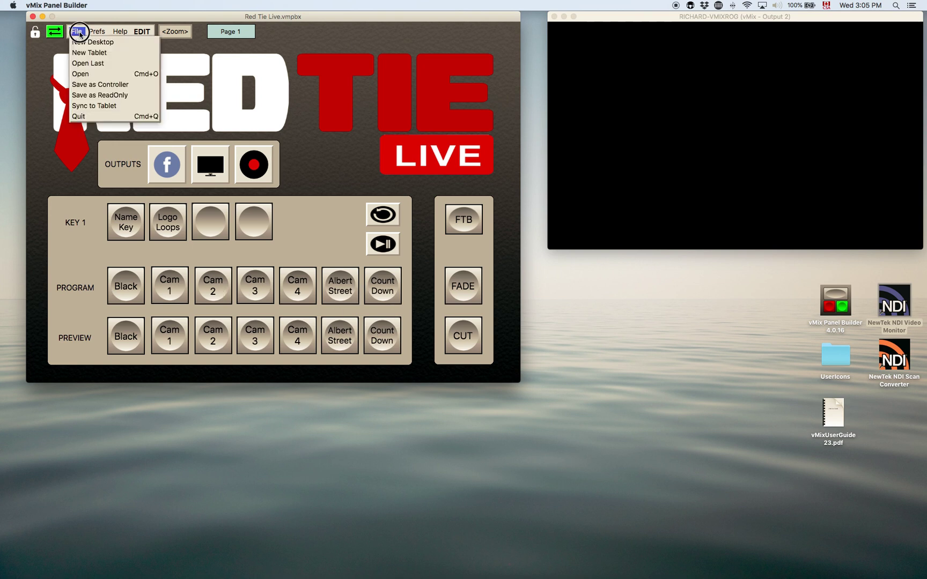
# Open Volleyball Les Rouges 2019.vmpbx and nudge its window slightly right
pyautogui.click(93, 74)
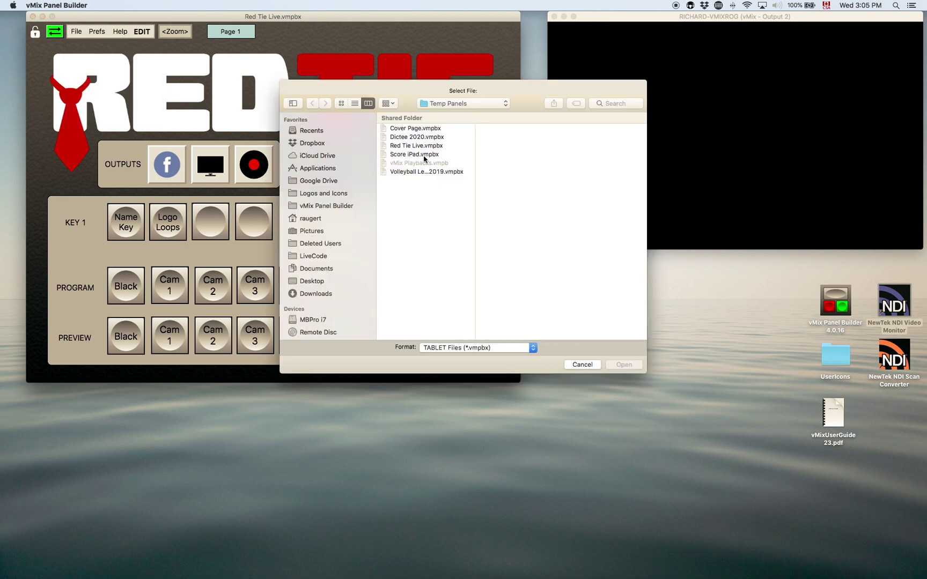
pyautogui.click(415, 173)
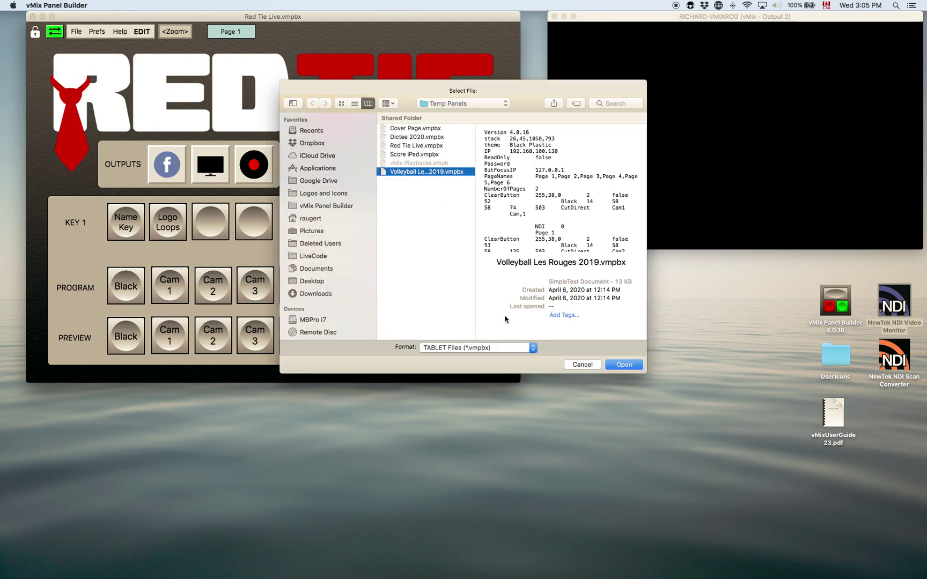
pyautogui.click(627, 363)
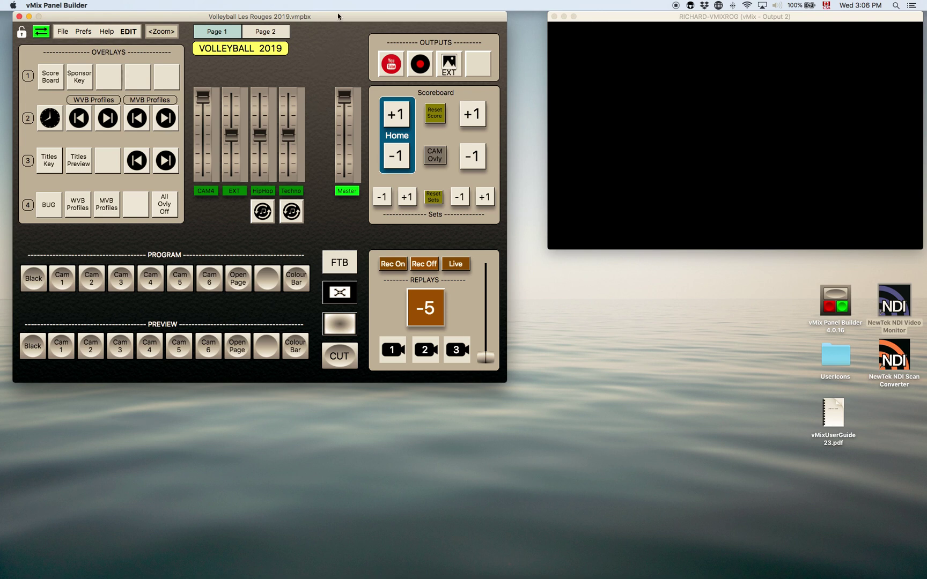
pyautogui.moveTo(337, 16); pyautogui.dragTo(344, 16)
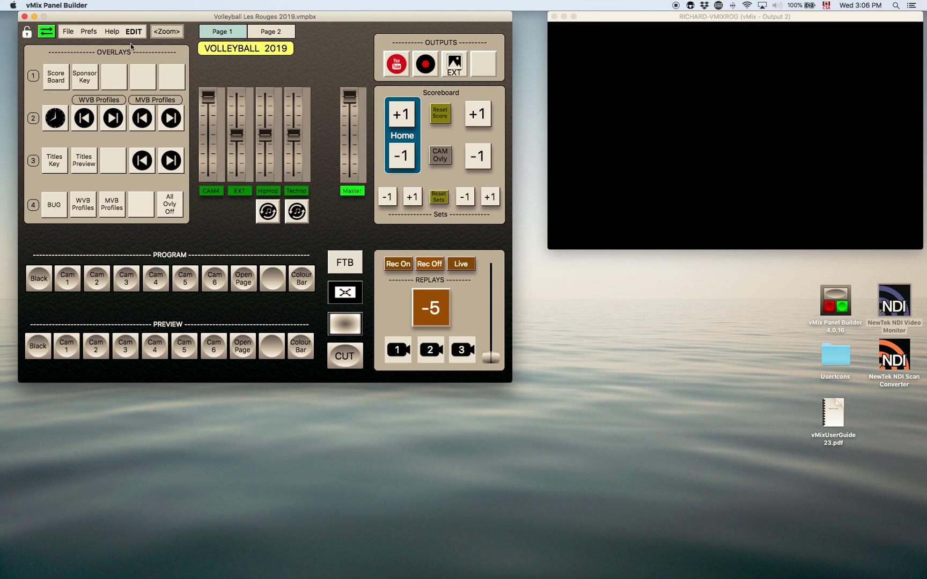
# Open Dictee 2020.vmpbx and move its window slightly left
pyautogui.click(67, 32)
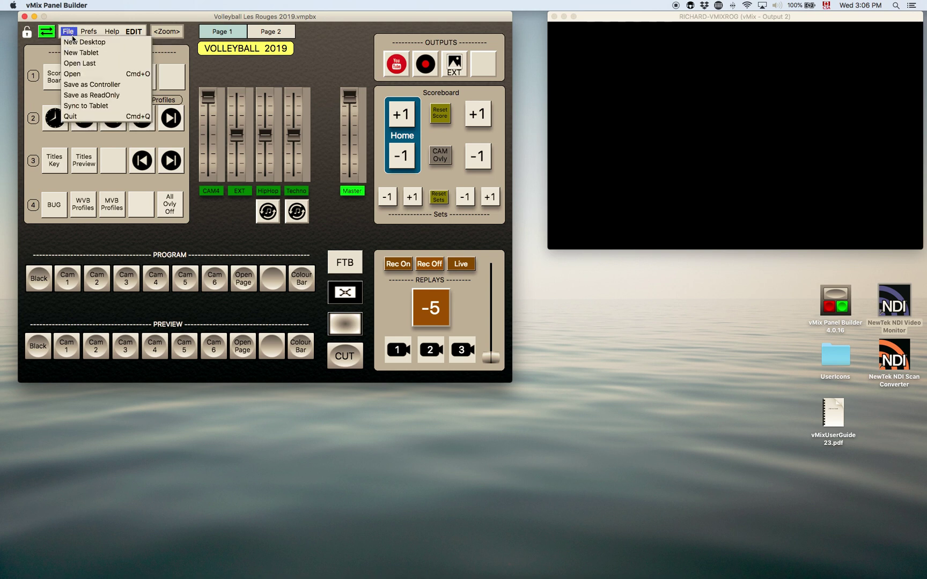
pyautogui.click(92, 72)
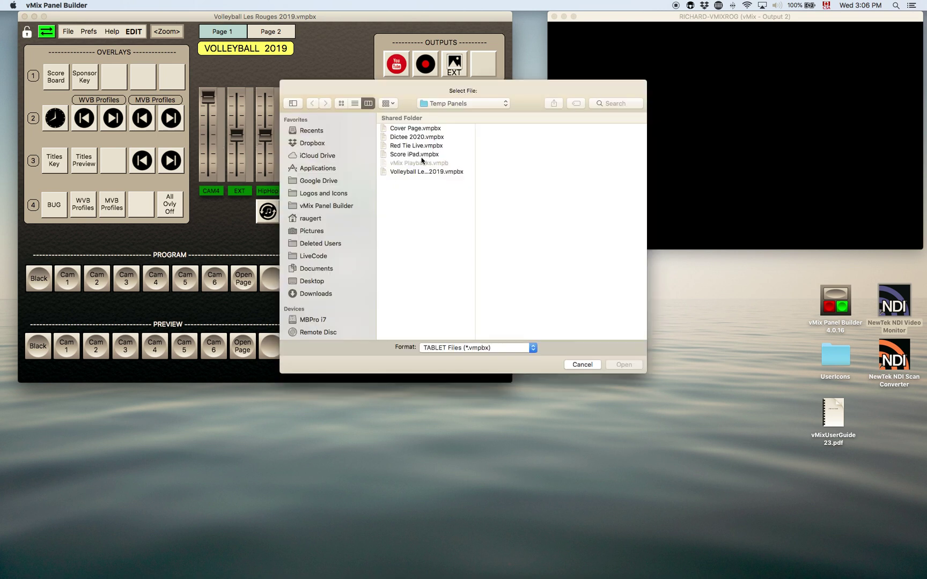
pyautogui.click(416, 137)
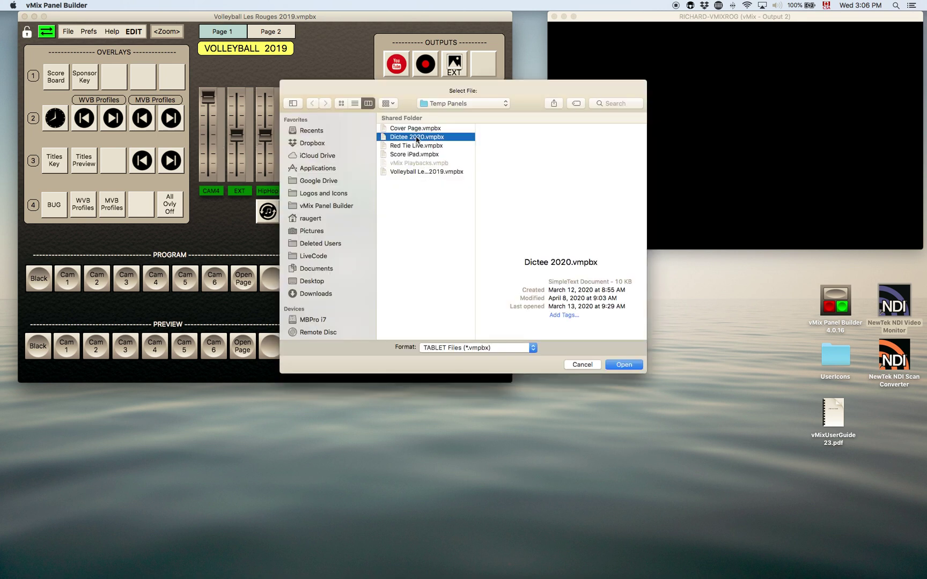
pyautogui.click(617, 365)
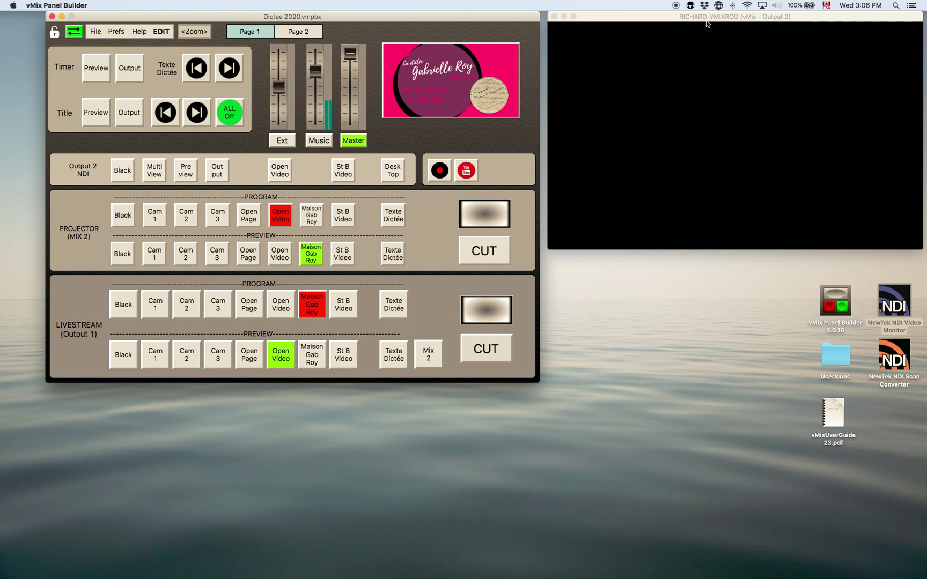
pyautogui.moveTo(344, 18); pyautogui.dragTo(320, 17)
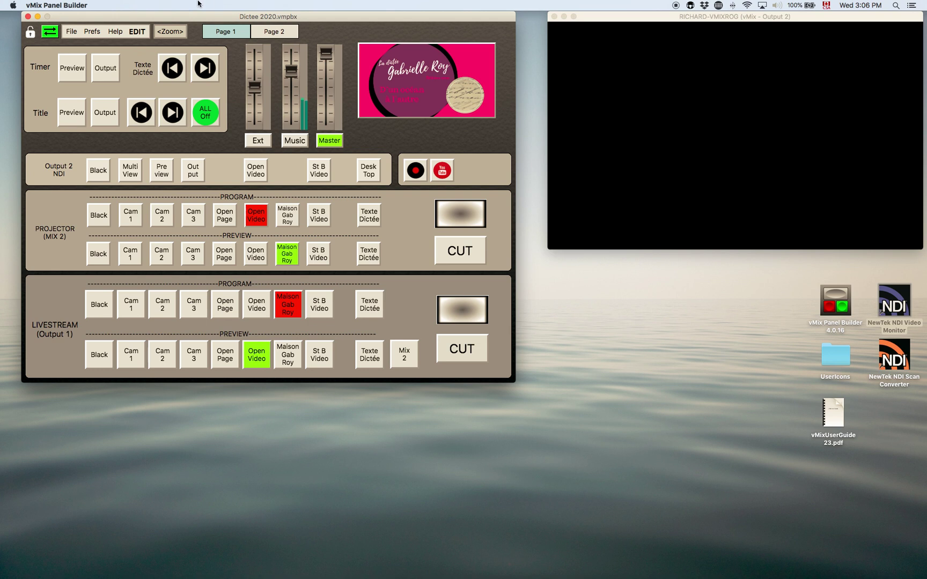
pyautogui.click(641, 20)
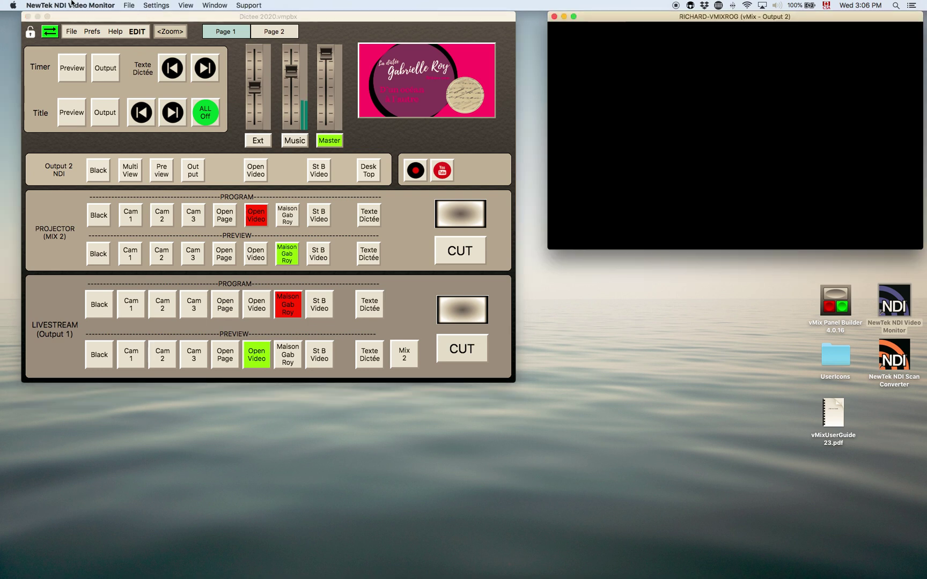
pyautogui.click(132, 5)
pyautogui.moveTo(143, 17)
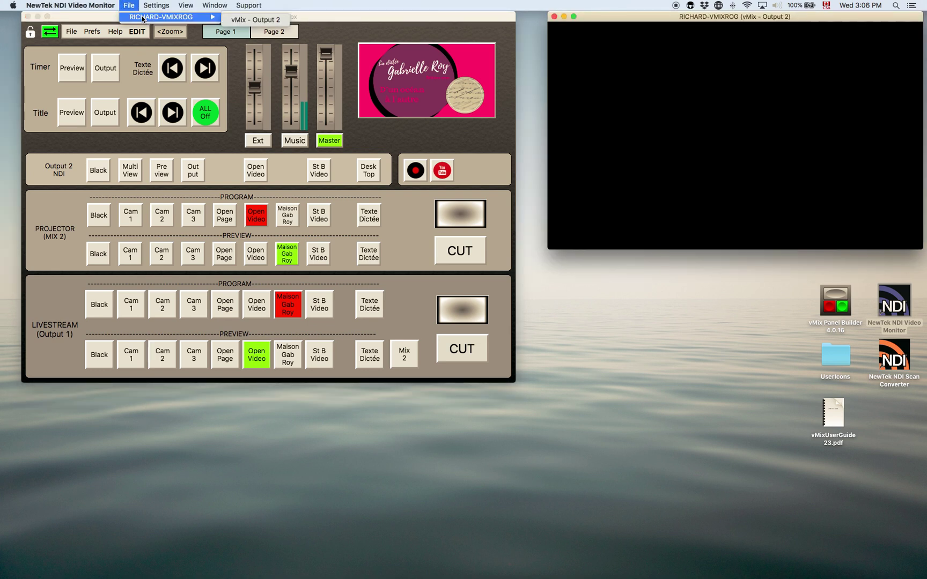
pyautogui.click(243, 20)
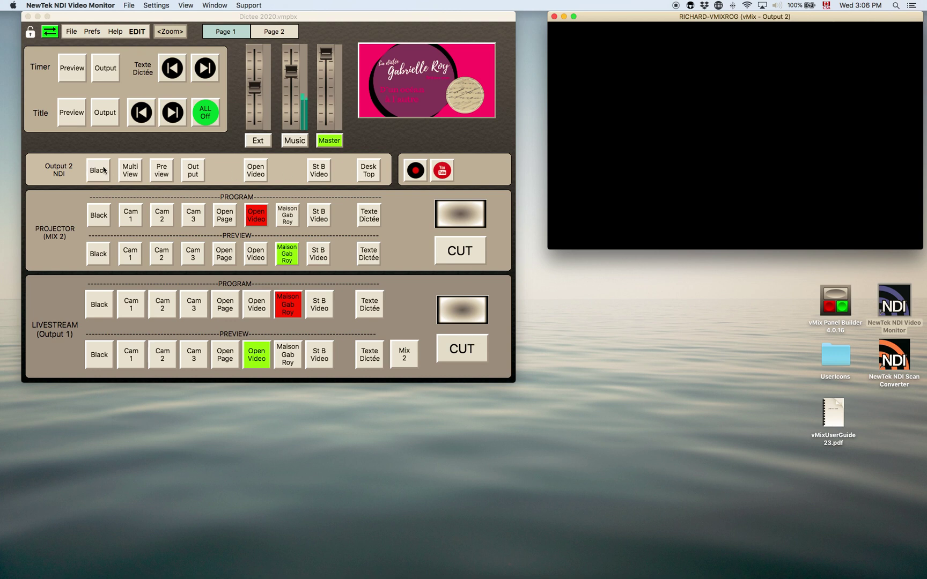
pyautogui.click(131, 172)
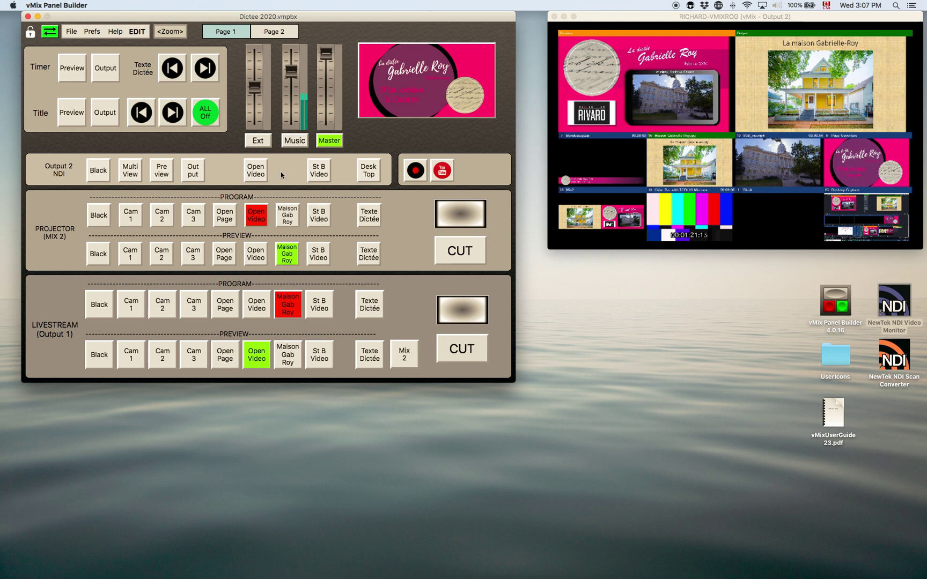
# Switch Output 2 through Preview, Output, Open Video and Desktop, ending back on Multi View
pyautogui.click(162, 171)
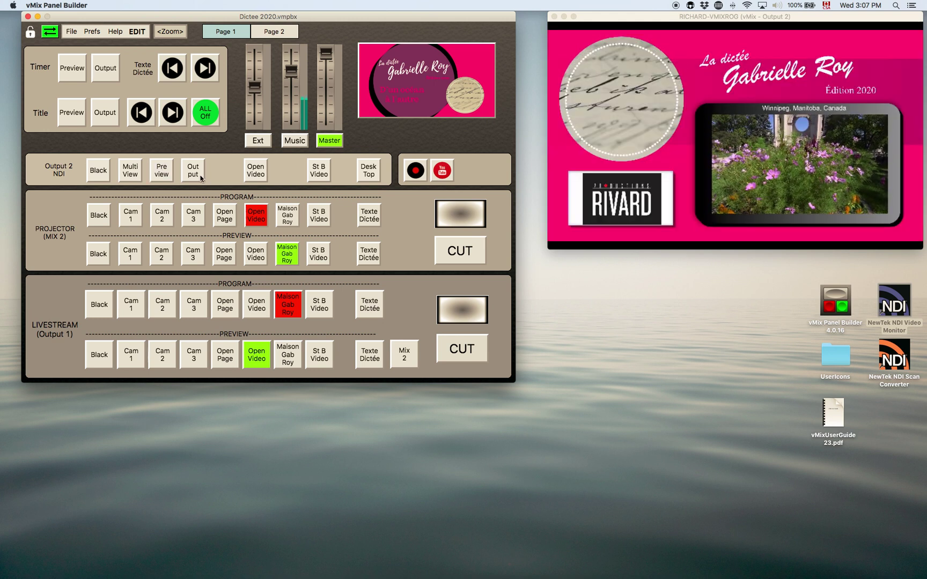
pyautogui.click(198, 175)
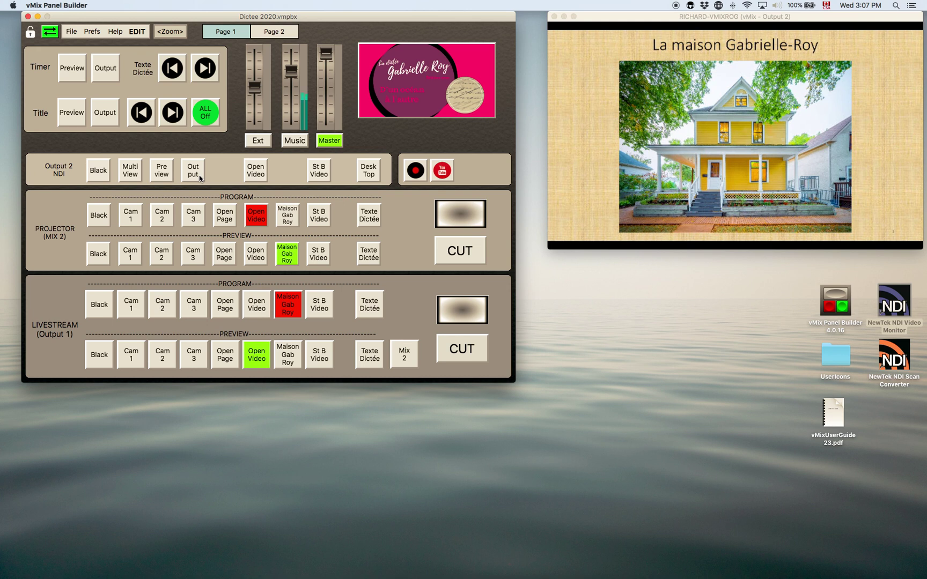
pyautogui.click(257, 173)
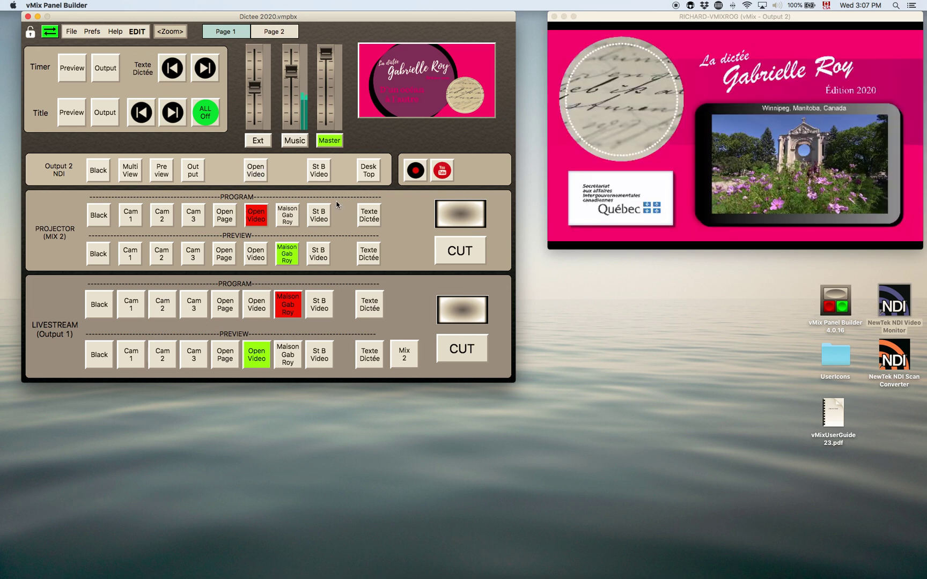
pyautogui.click(368, 171)
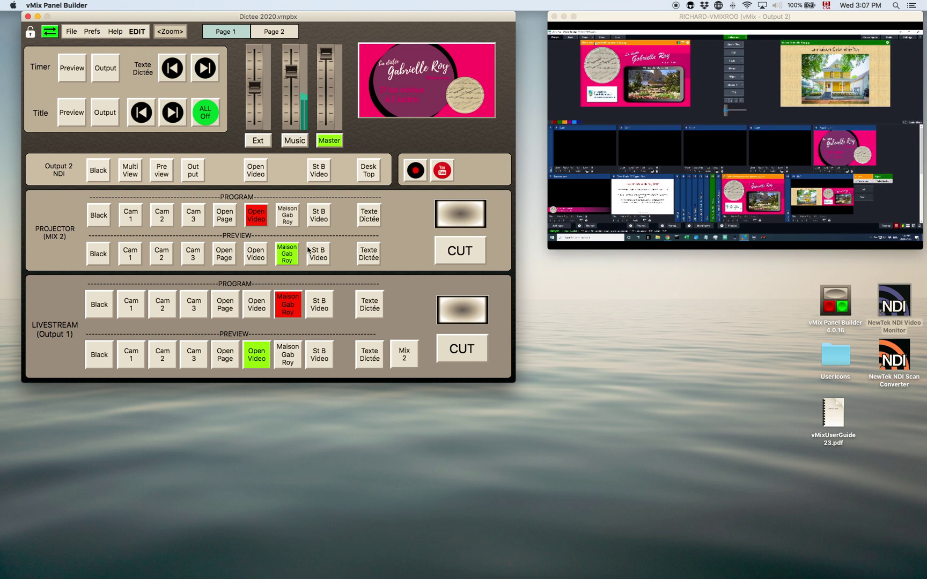
pyautogui.click(130, 176)
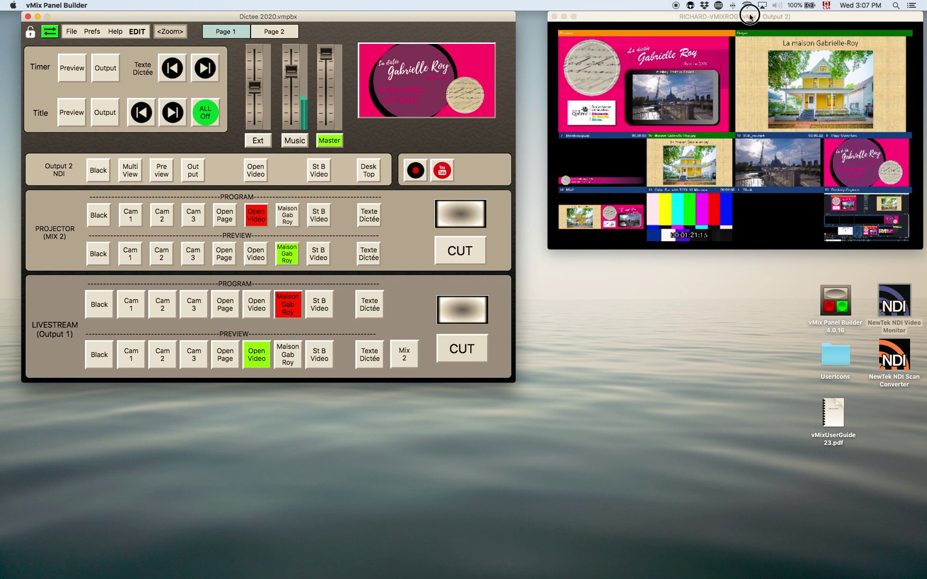
pyautogui.moveTo(747, 18); pyautogui.dragTo(728, 12)
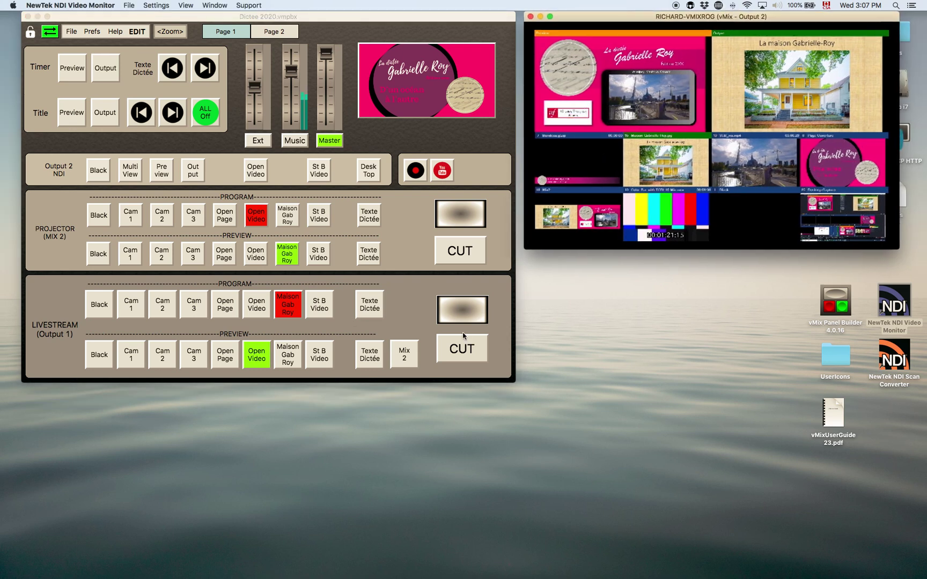
pyautogui.click(464, 349)
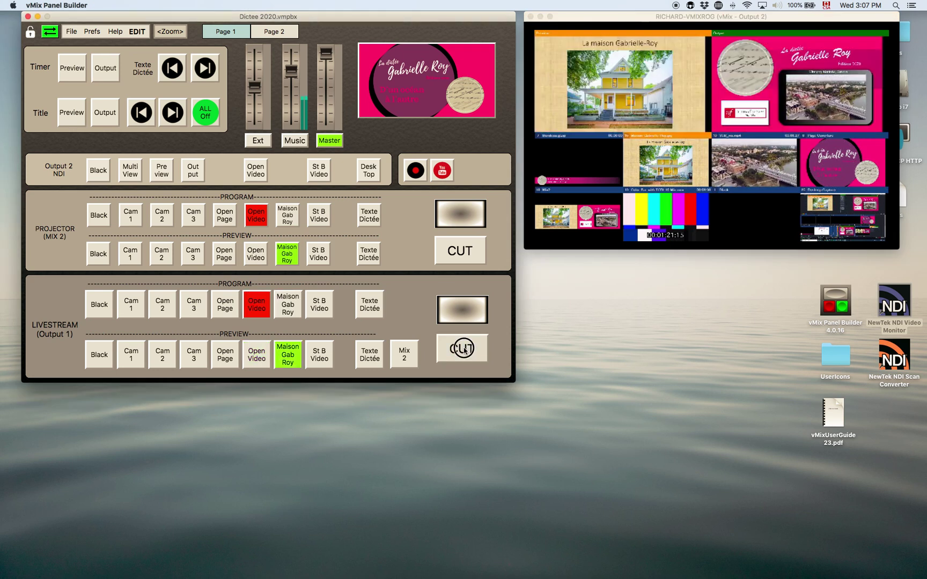
pyautogui.click(464, 350)
pyautogui.click(465, 350)
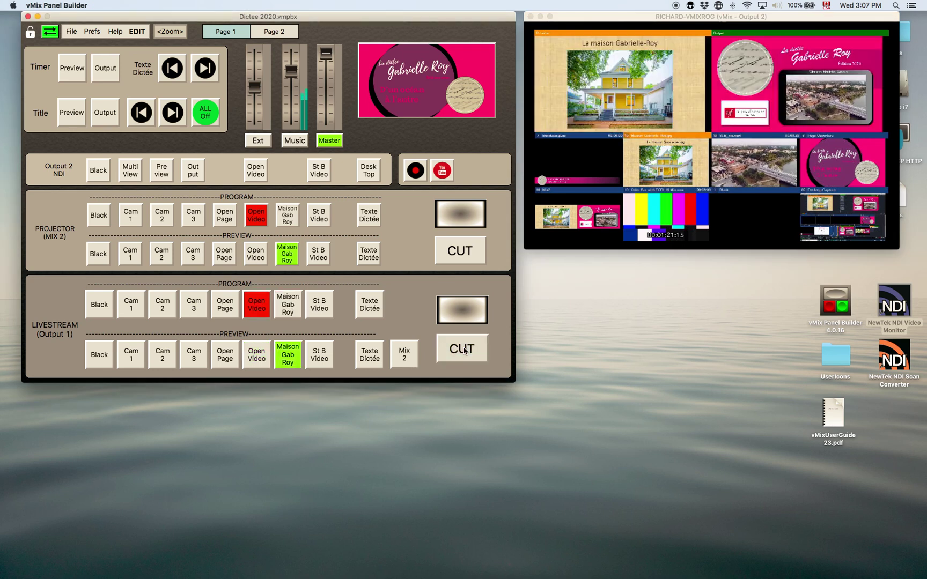
pyautogui.click(465, 350)
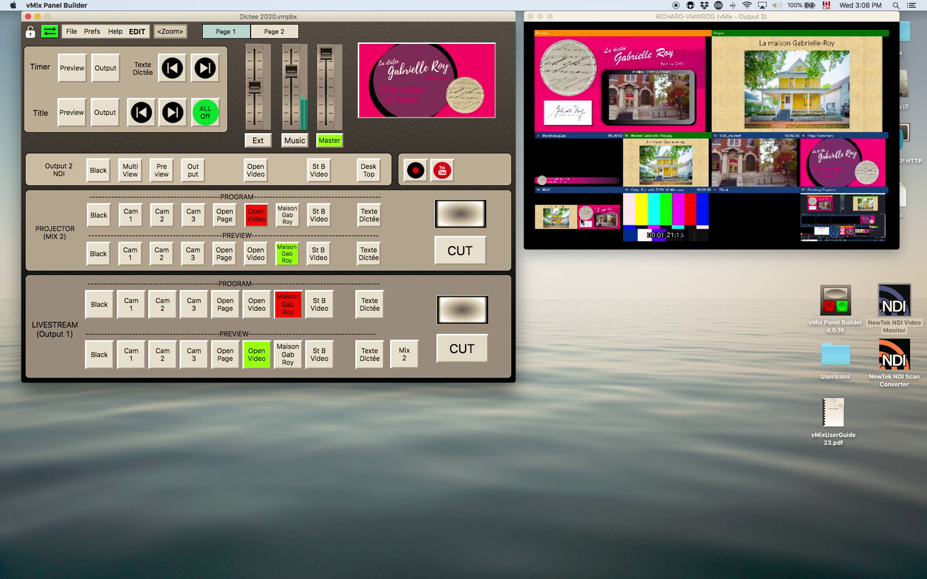
# Cue St B Video in the Projector Mix 2 preview, with Open Video faded back onto program
pyautogui.click(472, 253)
pyautogui.click(471, 252)
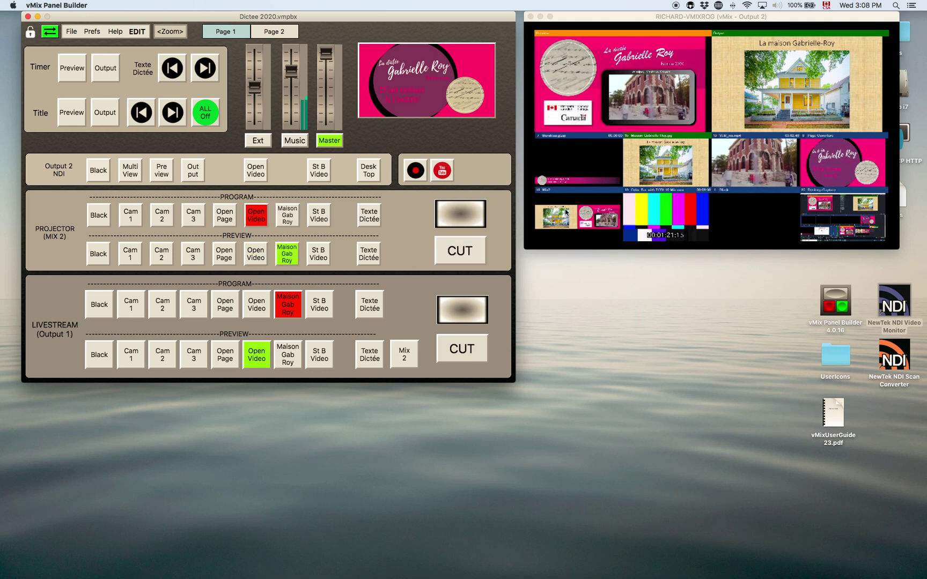
pyautogui.click(230, 255)
pyautogui.click(297, 256)
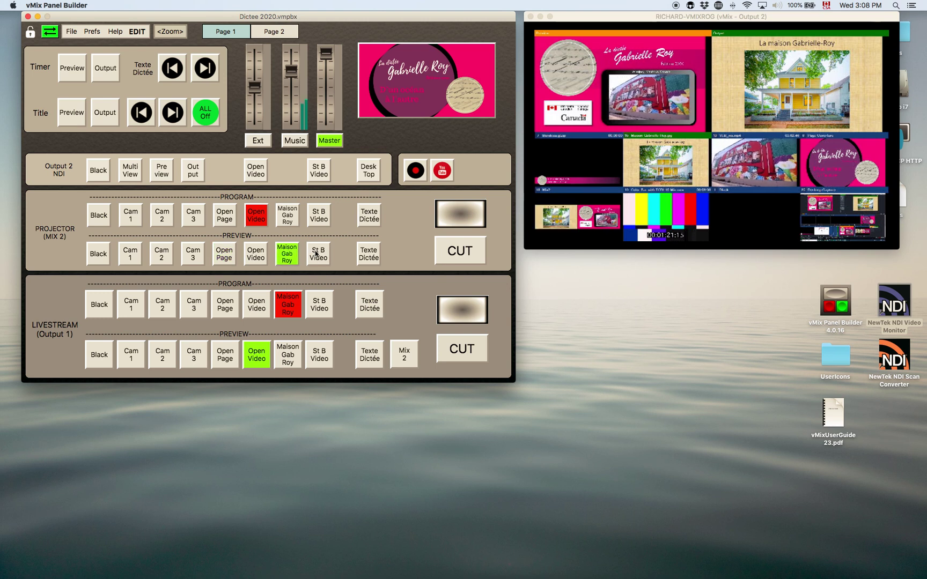
pyautogui.click(317, 254)
pyautogui.click(459, 251)
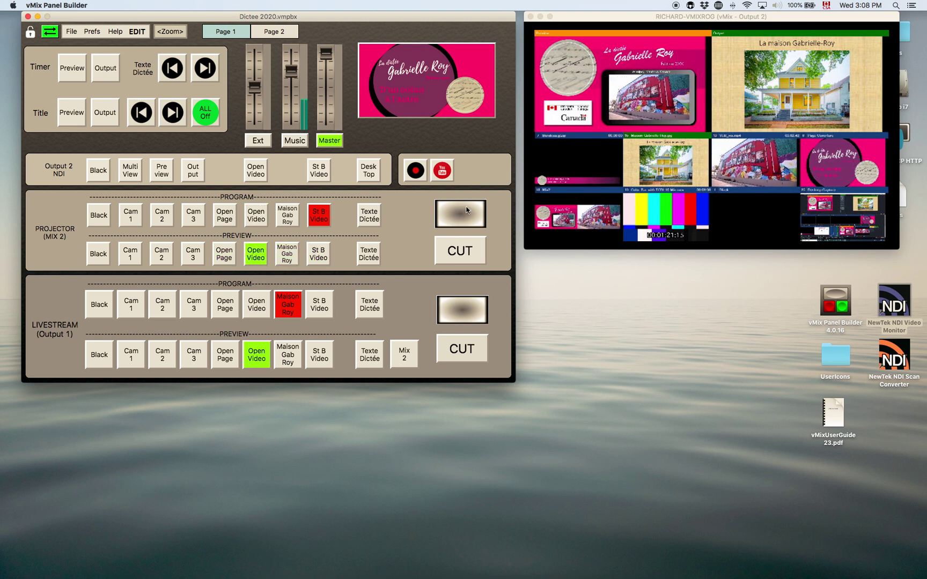
pyautogui.click(463, 211)
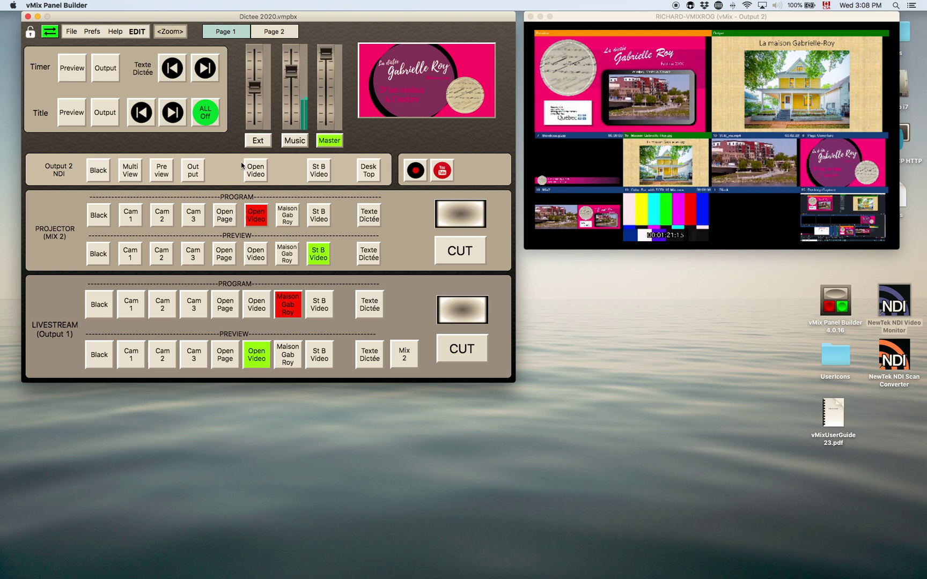
pyautogui.click(295, 141)
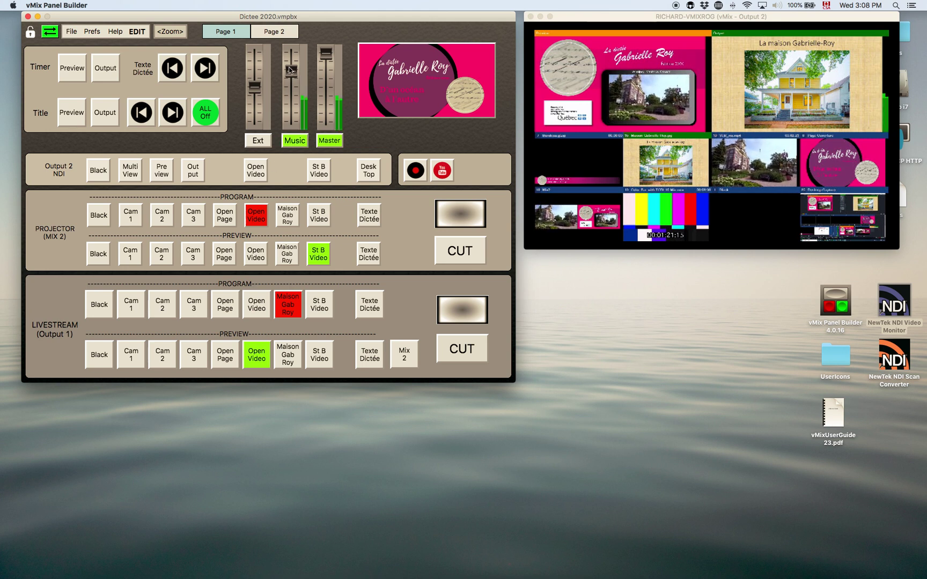
pyautogui.moveTo(289, 77)
pyautogui.mouseDown()
pyautogui.moveTo(290, 96)
pyautogui.moveTo(290, 54)
pyautogui.moveTo(290, 71)
pyautogui.mouseUp()
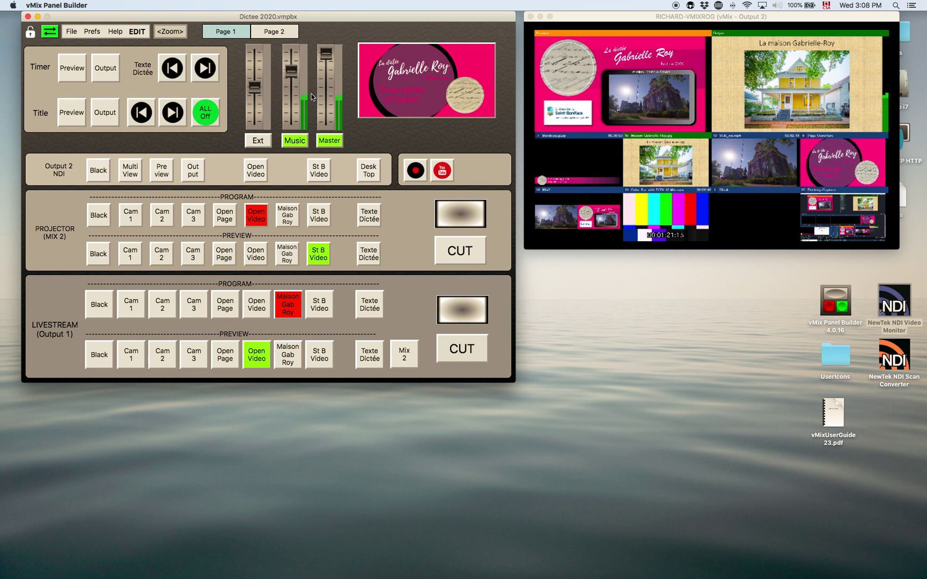
pyautogui.click(299, 142)
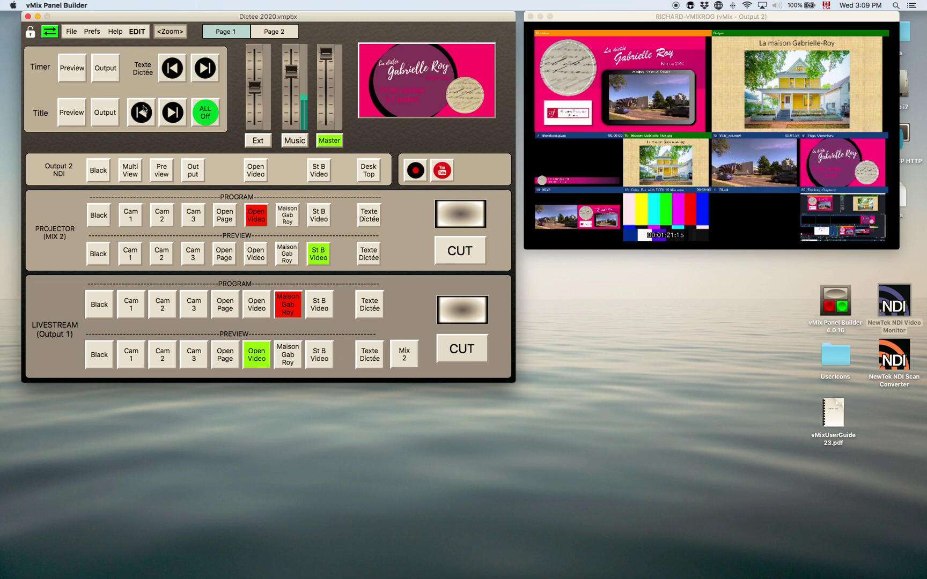
# Set Output 2 to the program output, take the lower-third title off, and overlay the 00:00:00 timer
pyautogui.click(75, 116)
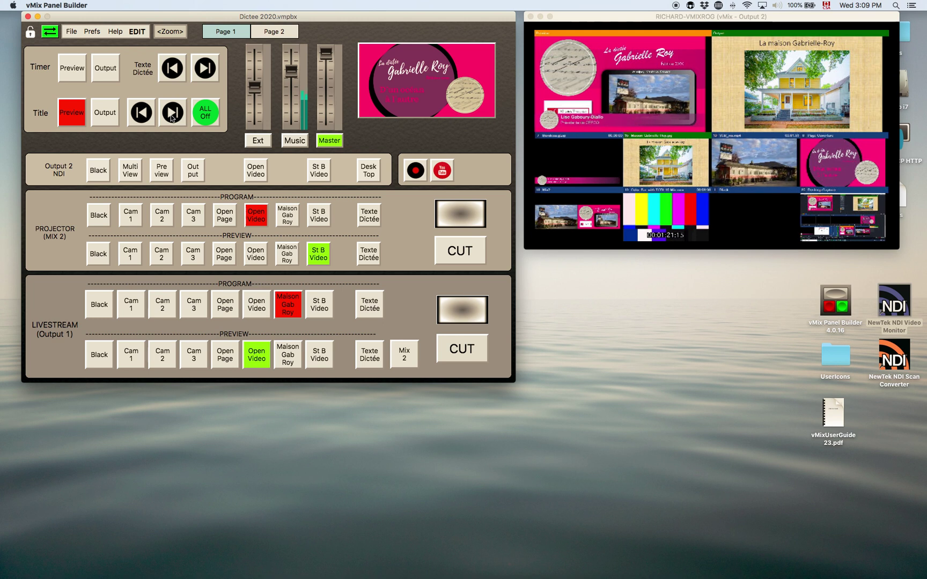
pyautogui.click(105, 114)
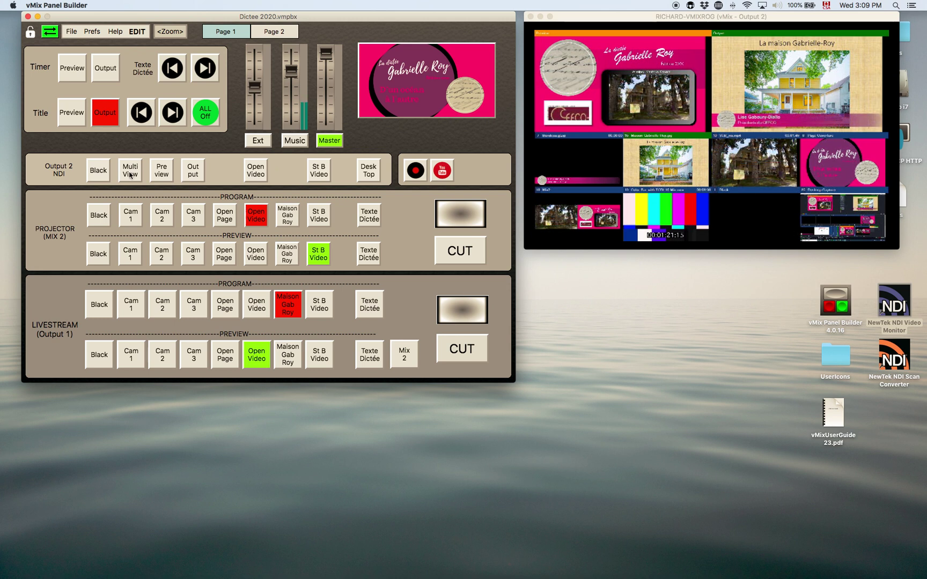
pyautogui.click(186, 173)
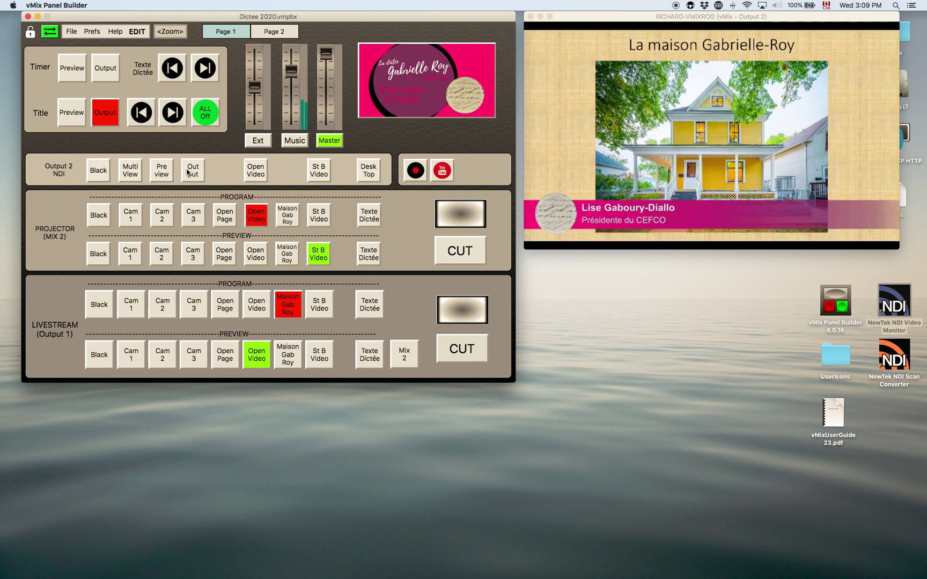
pyautogui.click(79, 117)
pyautogui.click(103, 113)
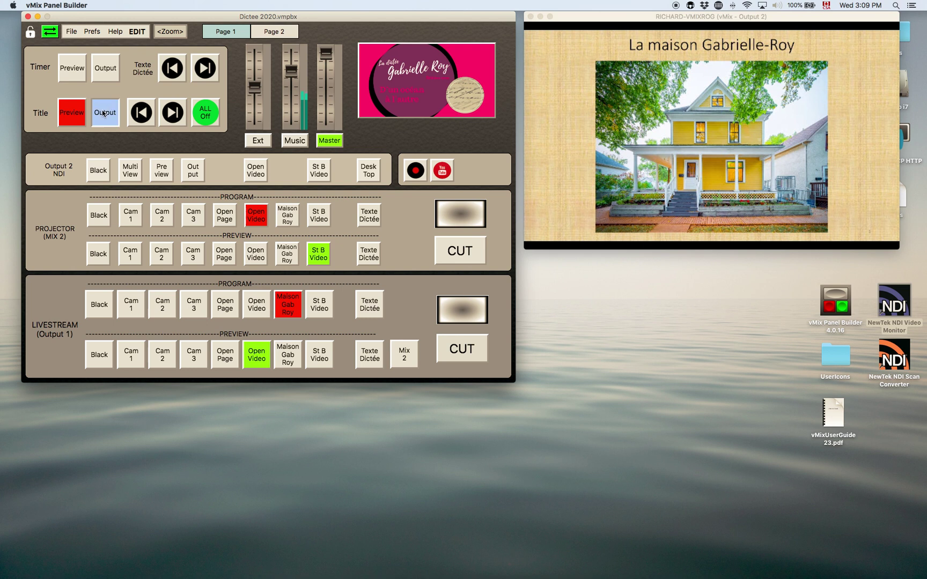
pyautogui.click(103, 113)
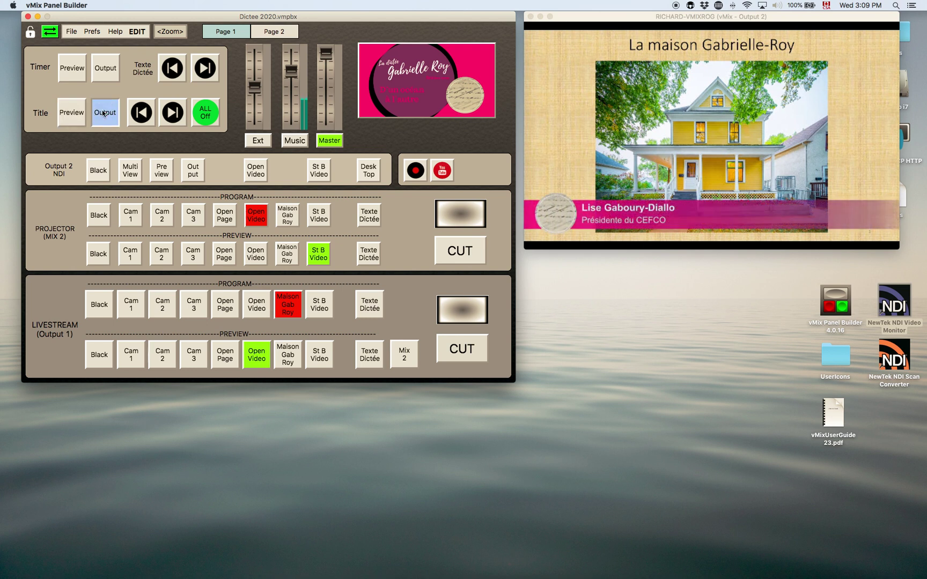
pyautogui.click(107, 69)
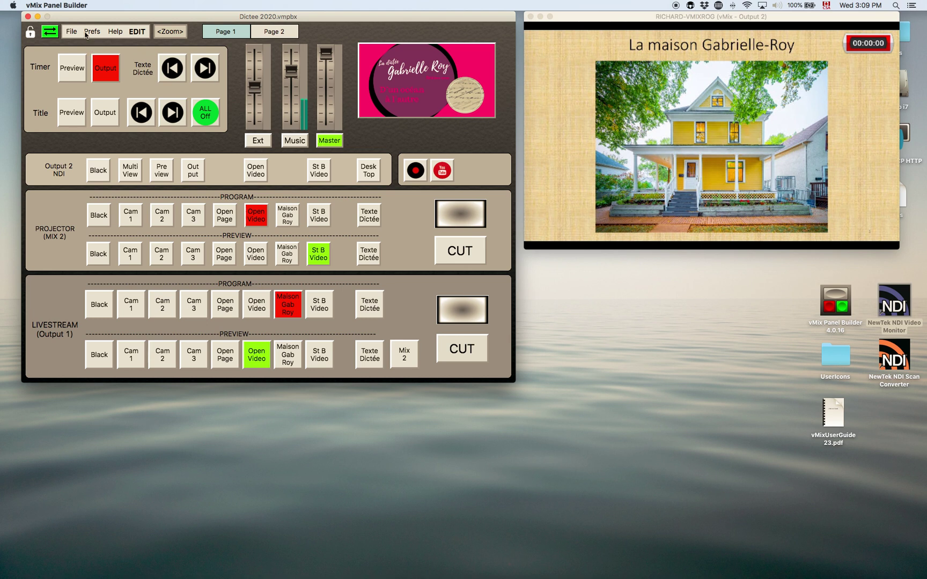
pyautogui.click(76, 31)
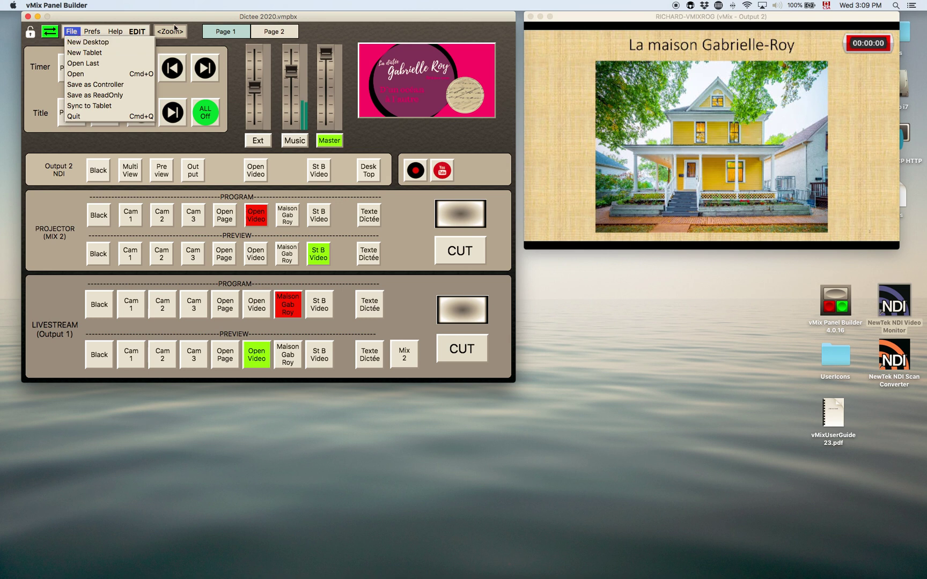
pyautogui.click(339, 25)
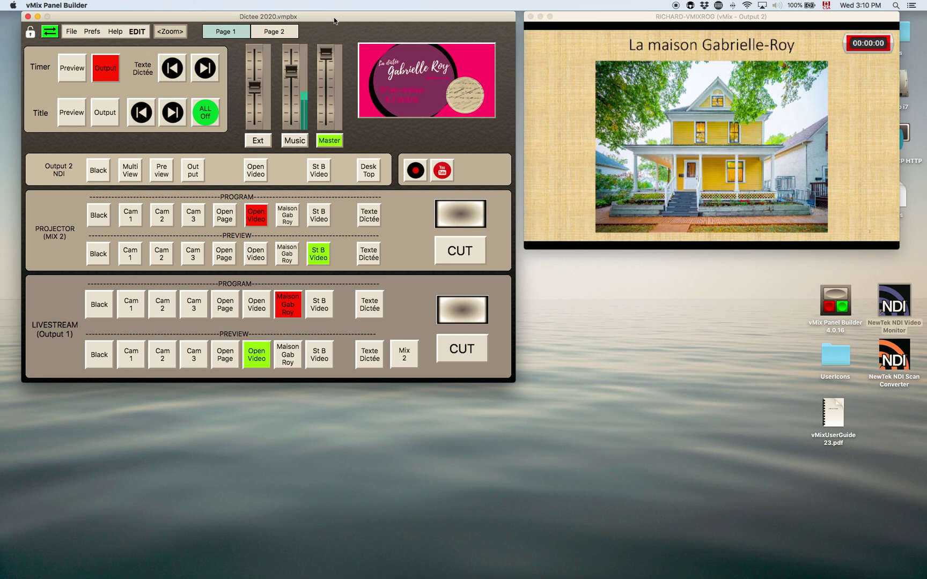
pyautogui.moveTo(334, 20); pyautogui.dragTo(337, 21)
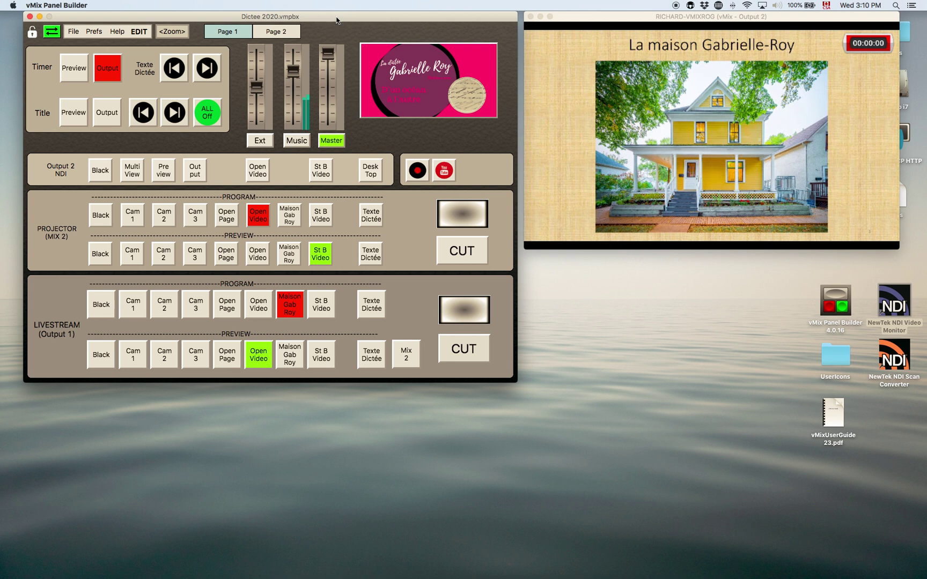